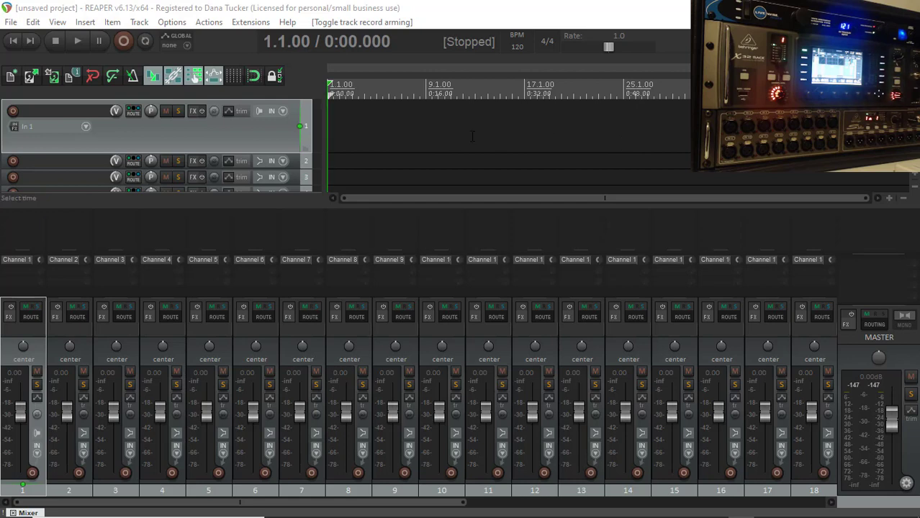
Step: Open the routing matrix and examine which hardware inputs are assigned to the tracks for recording
click(58, 22)
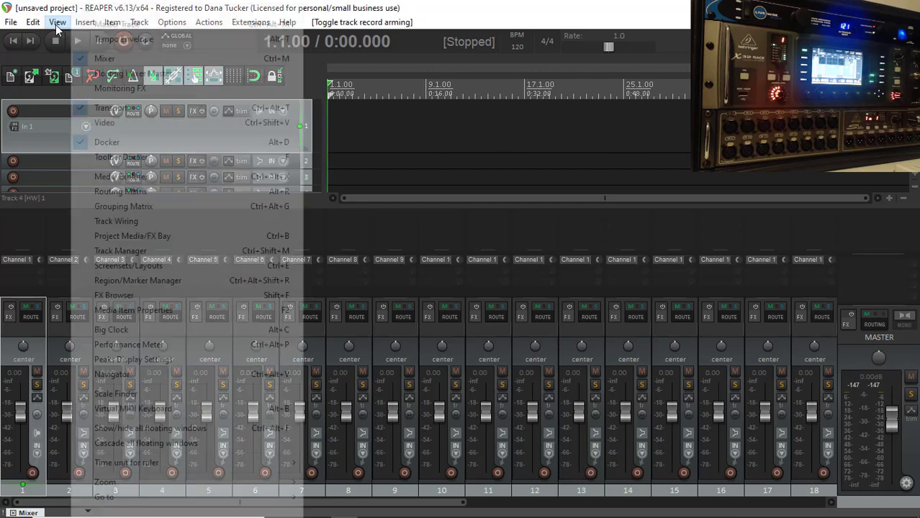
click(128, 192)
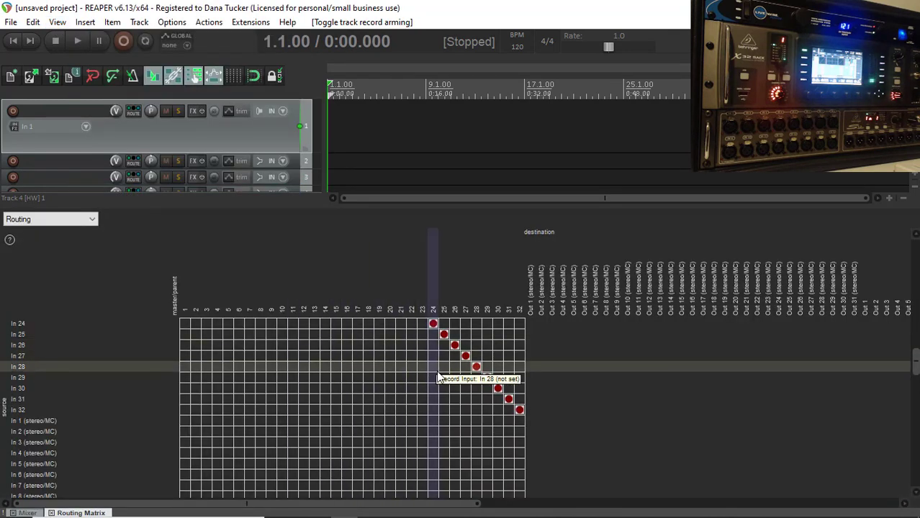
scroll(436, 380, down, 15)
scroll(435, 380, down, 5)
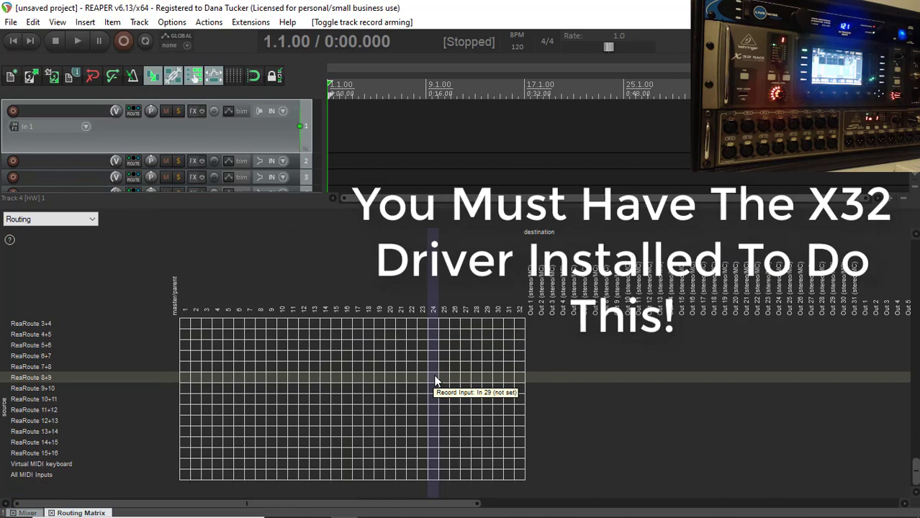
scroll(435, 380, up, 15)
scroll(435, 380, up, 10)
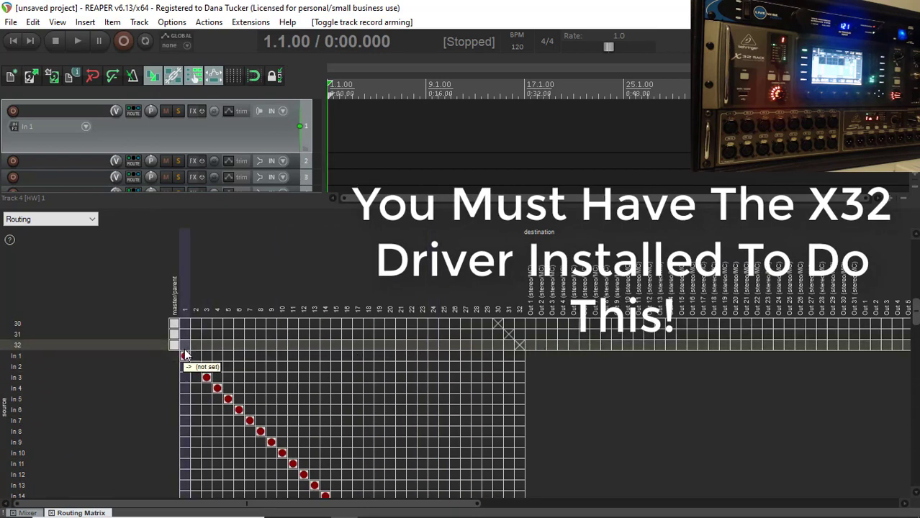
scroll(559, 379, down, 1)
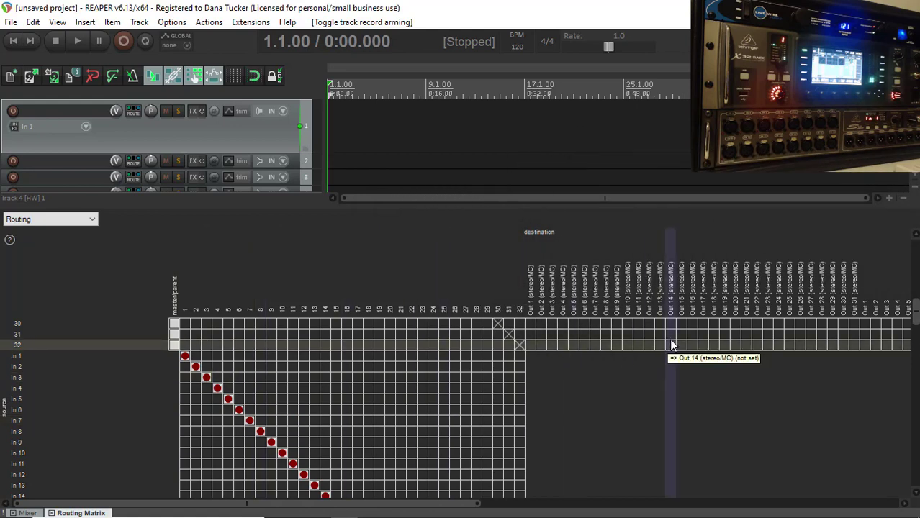
scroll(756, 307, down, 6)
scroll(757, 307, down, 15)
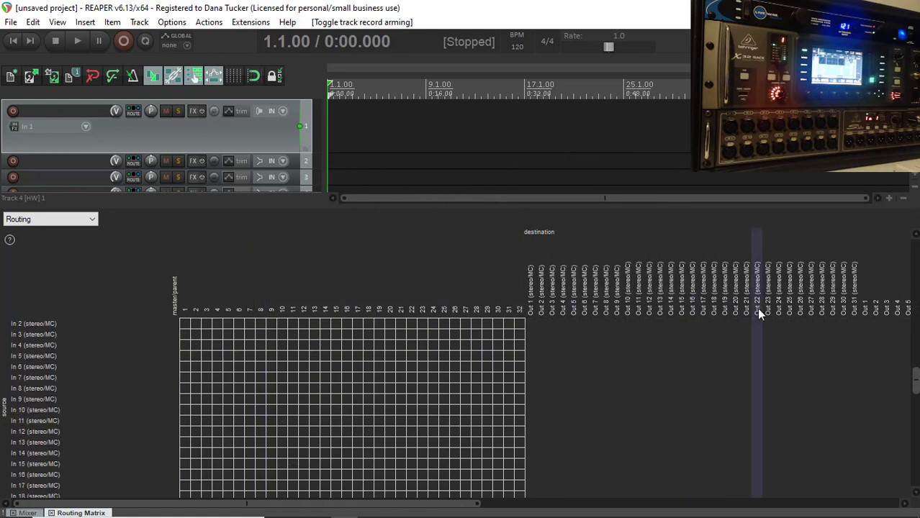
Step: Examine which hardware outputs the tracks are routed to in the routing matrix, and close the matrix
scroll(756, 307, up, 8)
scroll(756, 307, up, 8)
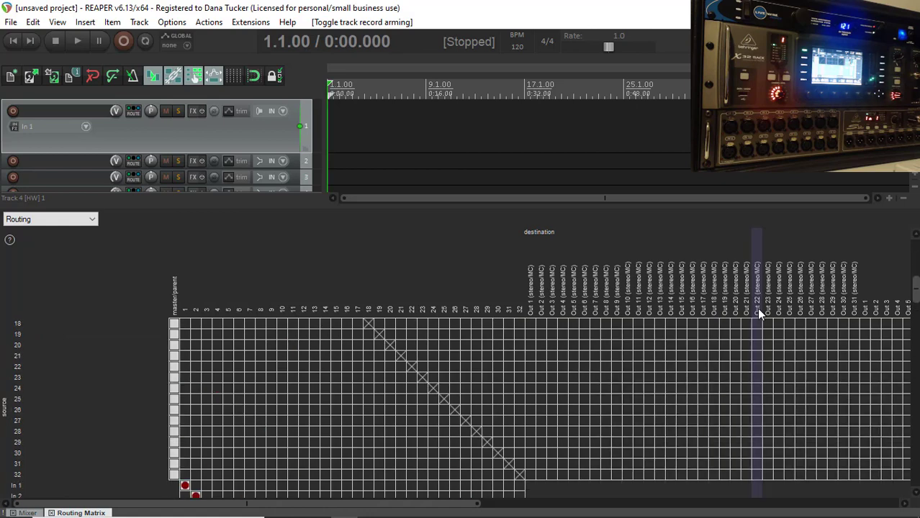
scroll(756, 307, up, 6)
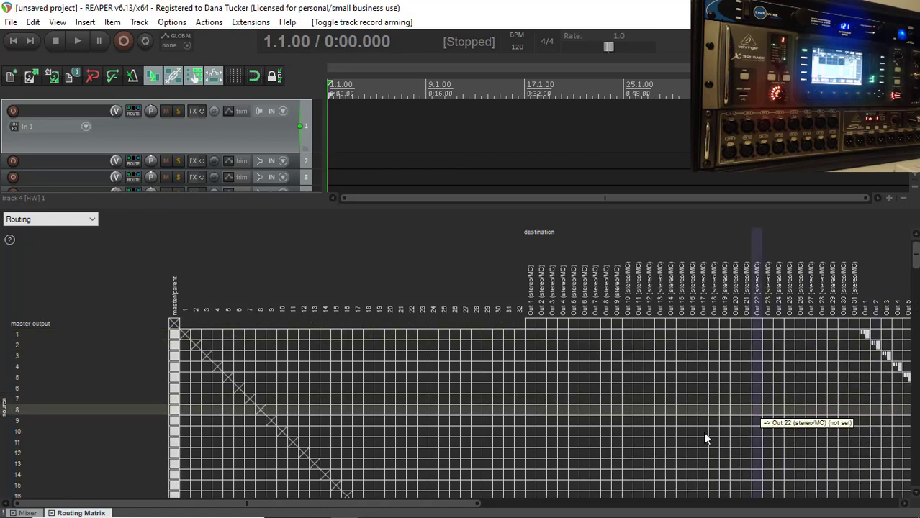
drag(381, 506, 623, 513)
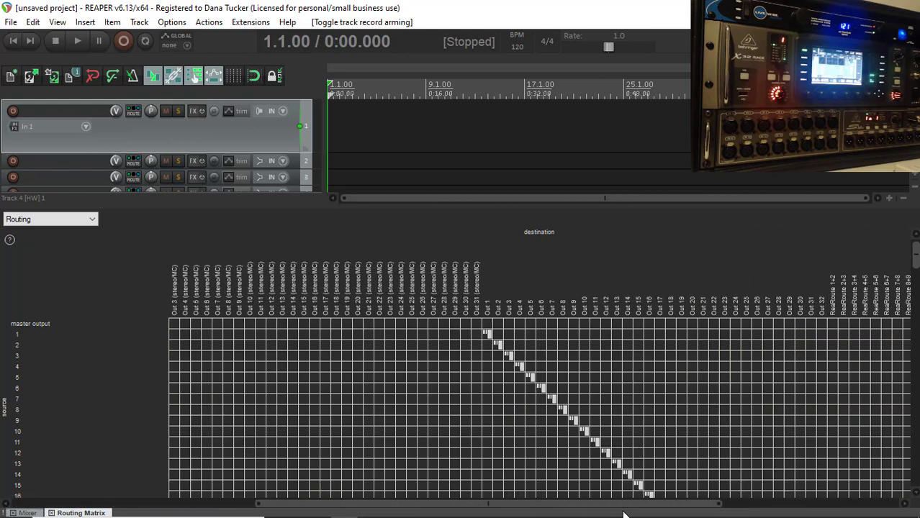
drag(625, 509, 372, 504)
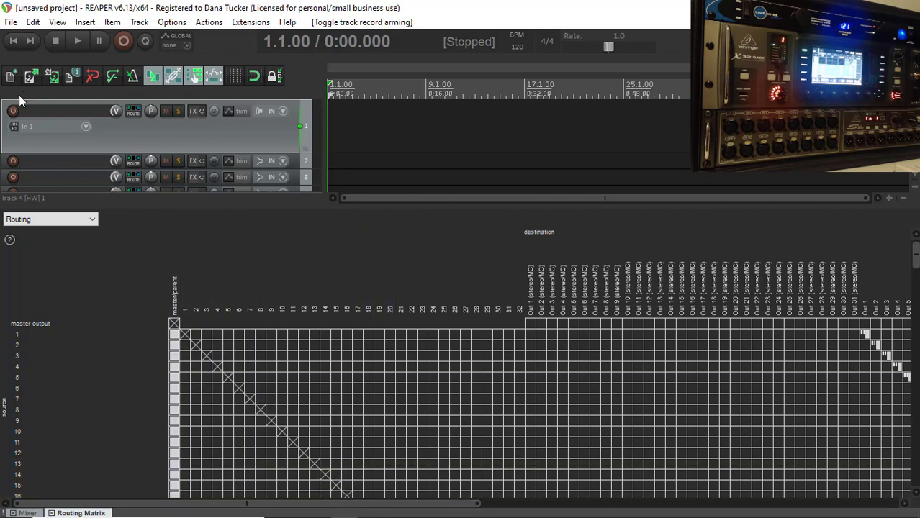
click(50, 513)
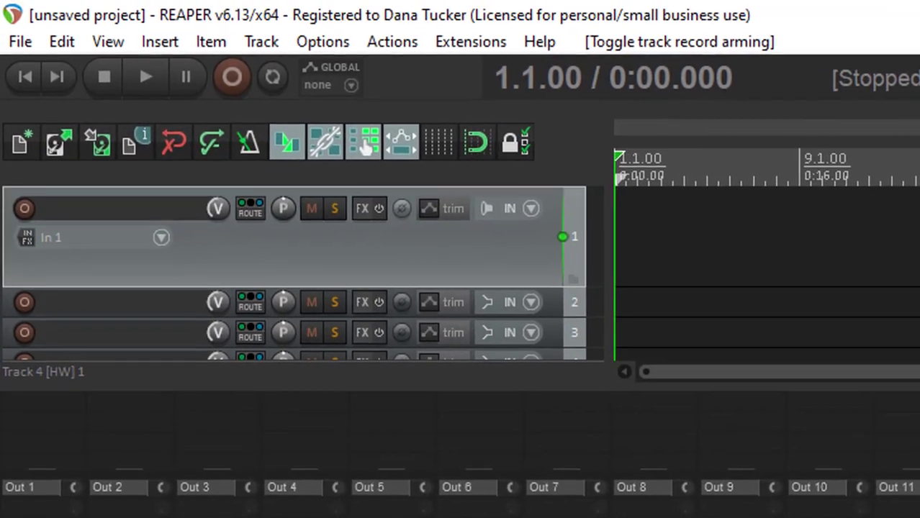
Step: Select track 10 and check its record input options, leaving the mono input as set
click(812, 515)
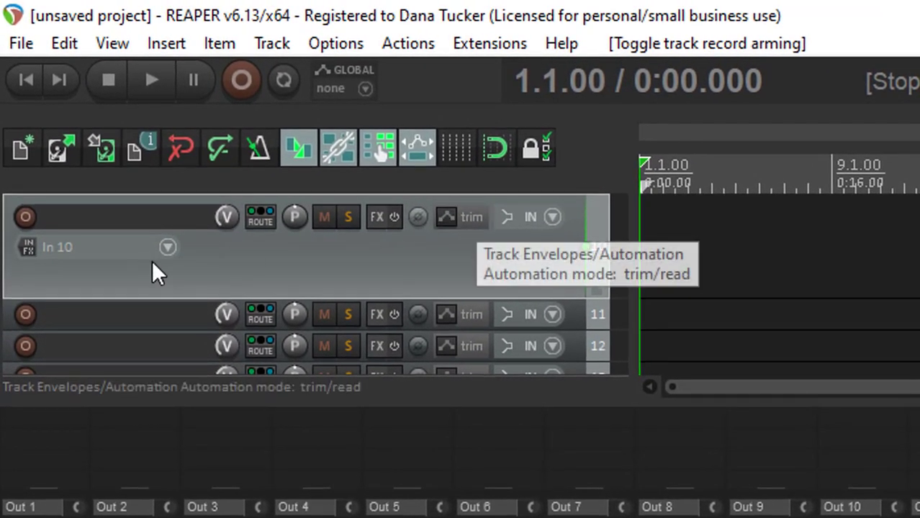
click(165, 244)
mouse_move(213, 262)
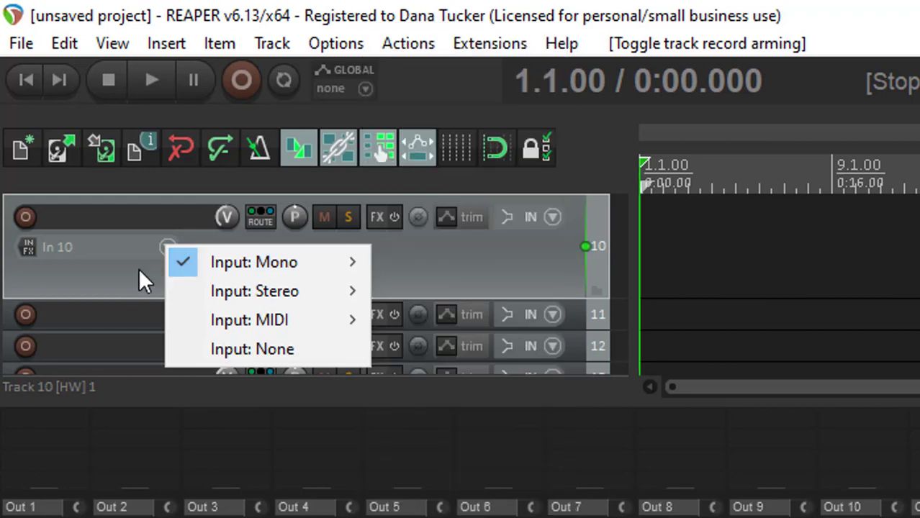
click(138, 268)
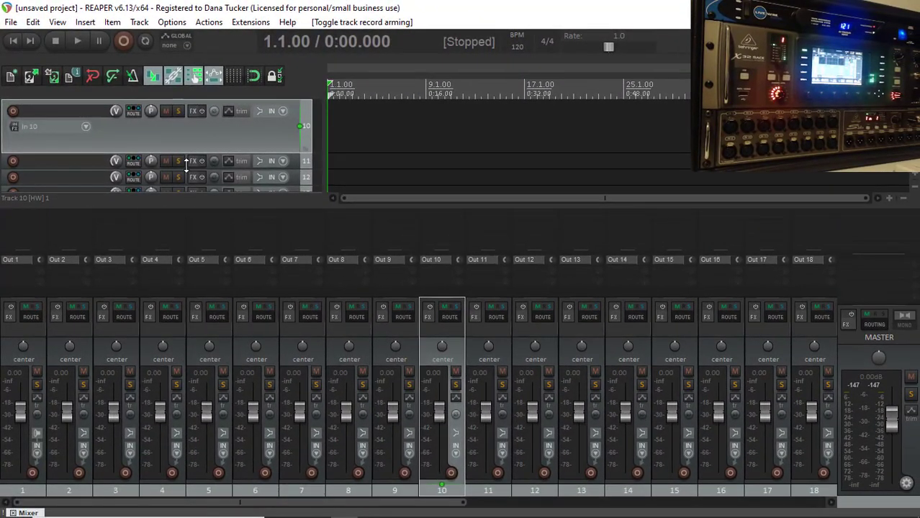
Step: Select track 1 and arm tracks 1, 3 and 4 for recording
click(5, 354)
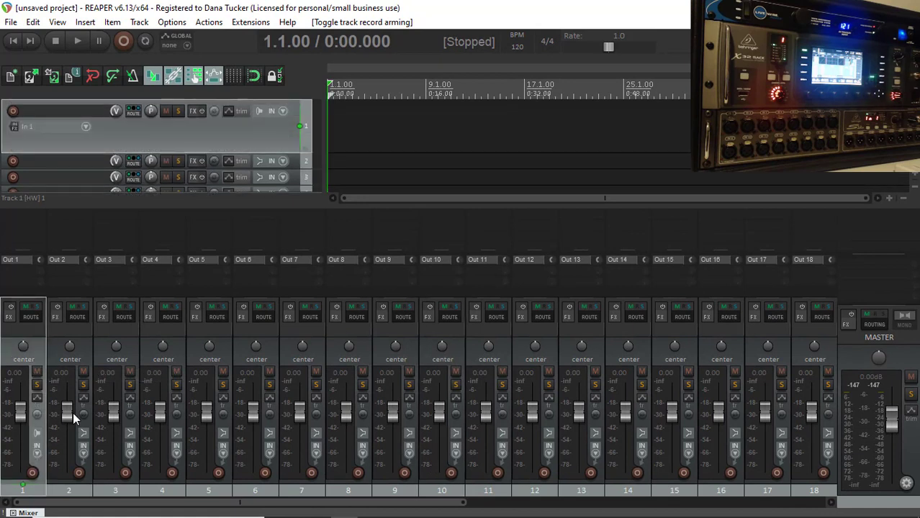
click(32, 472)
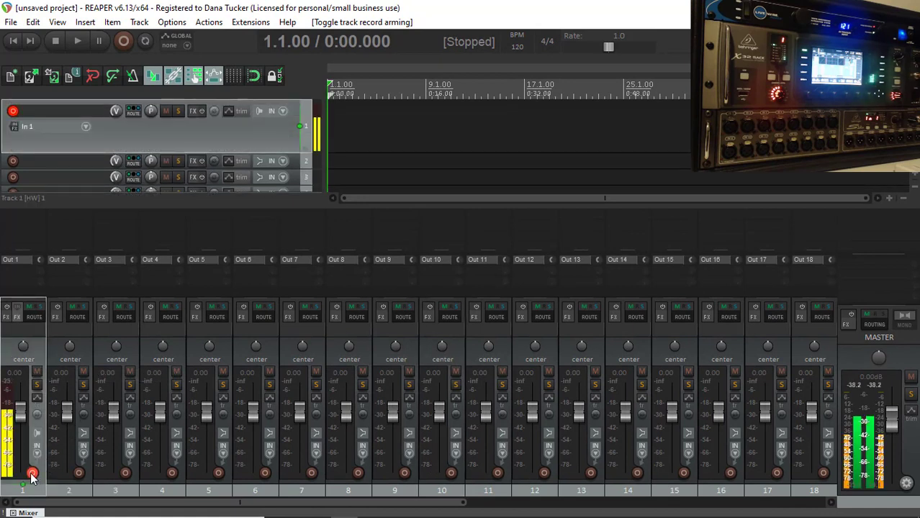
click(126, 473)
click(172, 473)
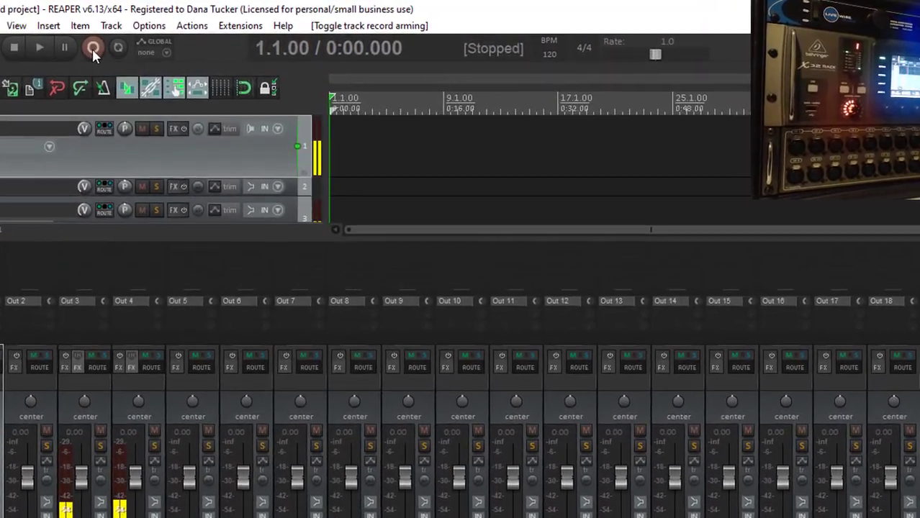
Step: Record about 34 seconds of audio on the armed tracks and save all the recorded files
click(94, 49)
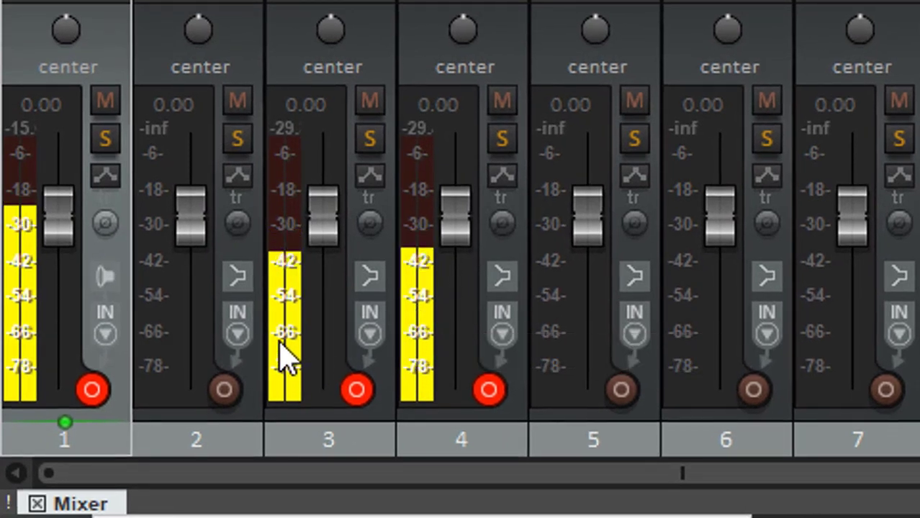
click(280, 349)
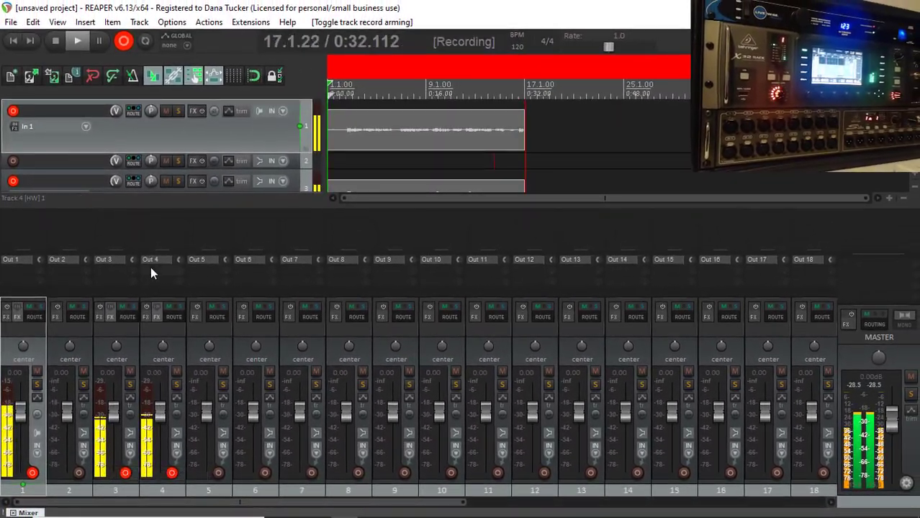
click(56, 40)
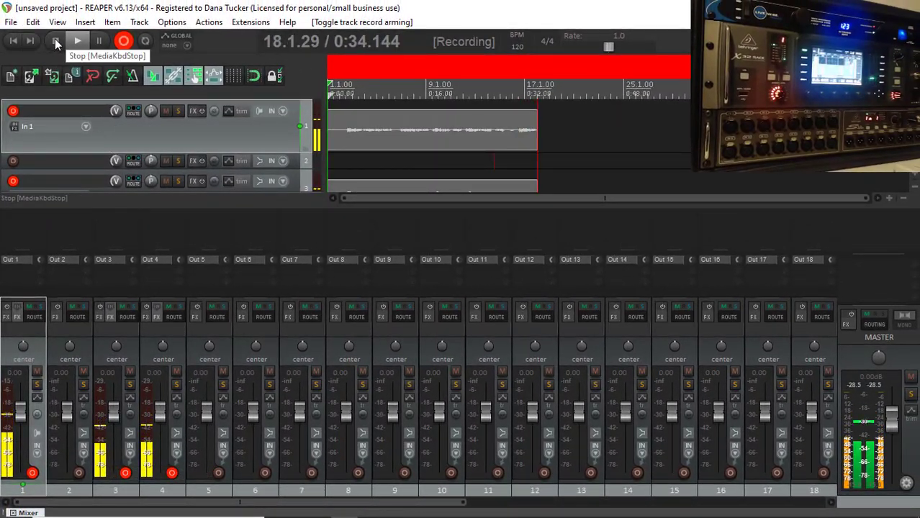
click(397, 352)
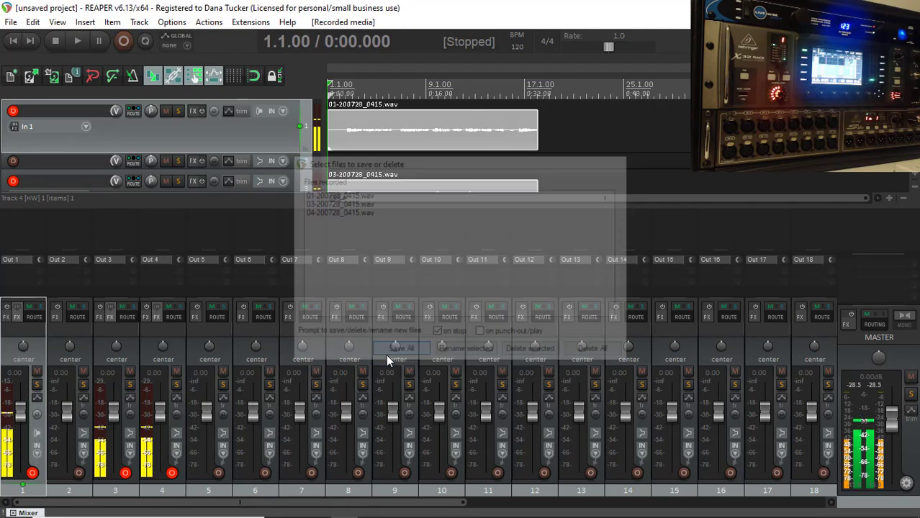
Step: Disarm tracks 4, 3 and 1
click(171, 473)
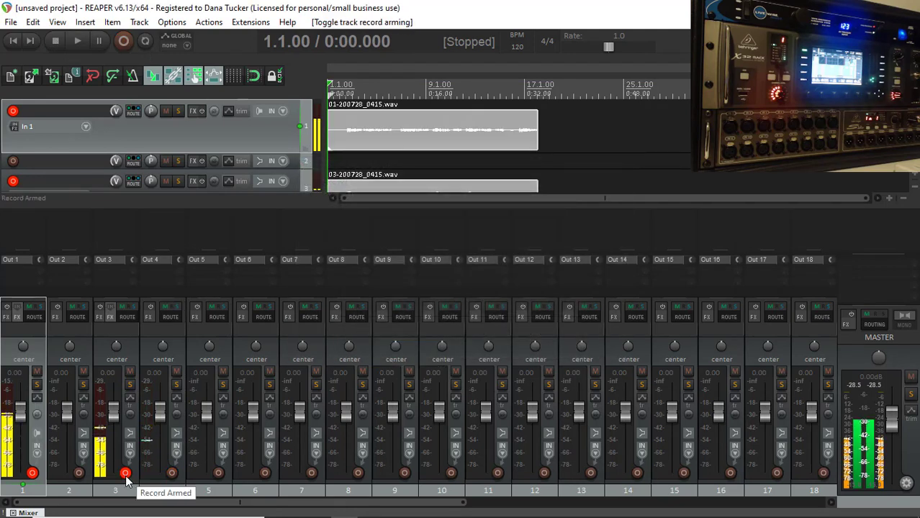
click(125, 473)
click(32, 474)
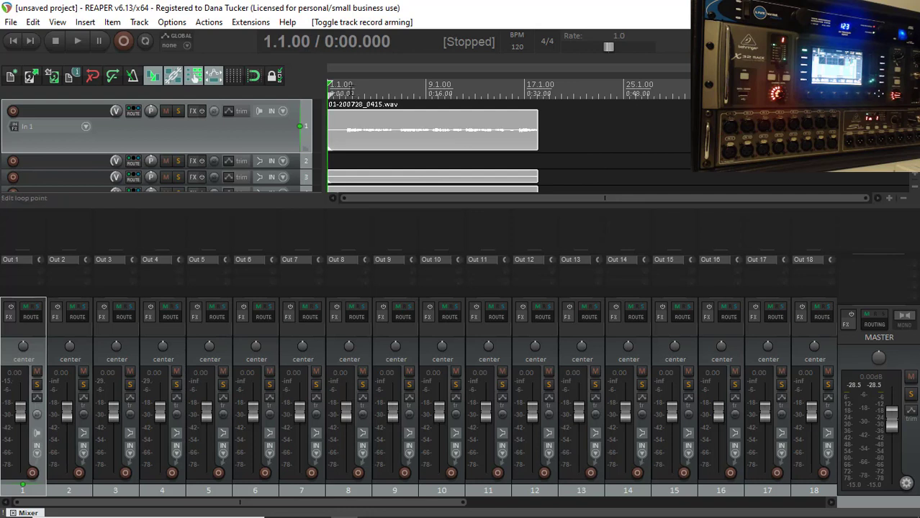
Step: Set a time selection from about 0:04 to 0:32, enable repeat, and play back the loop before stopping it
drag(350, 92, 523, 95)
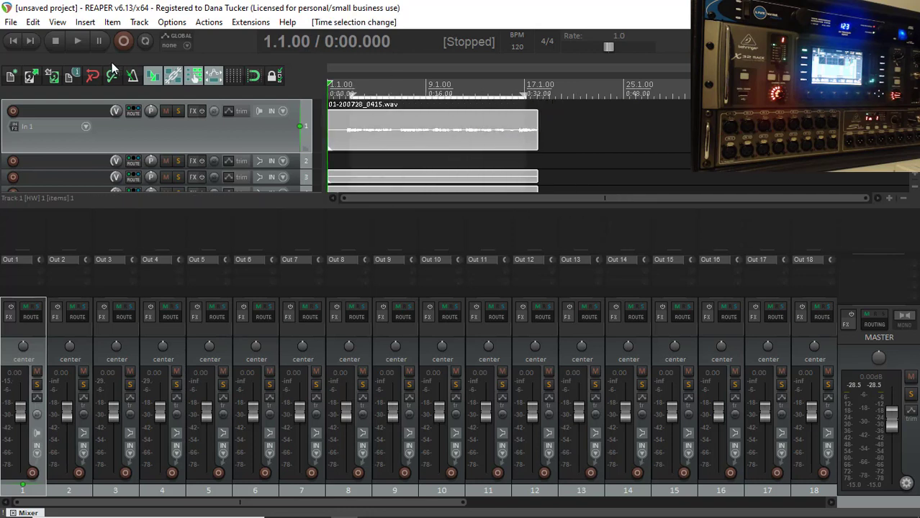
click(143, 42)
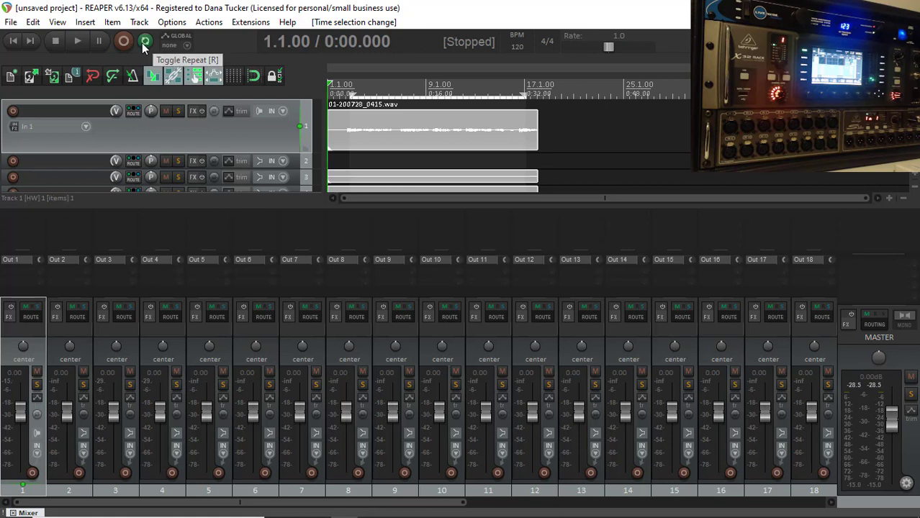
click(83, 41)
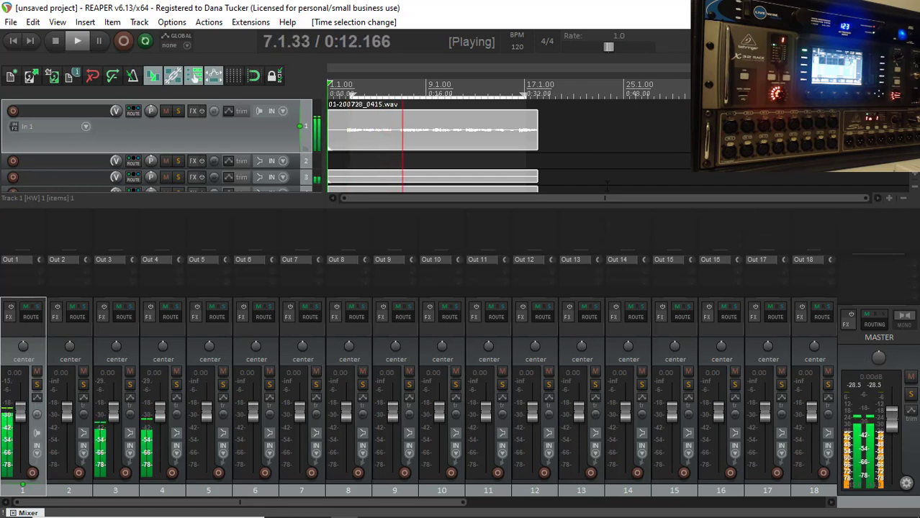
click(59, 44)
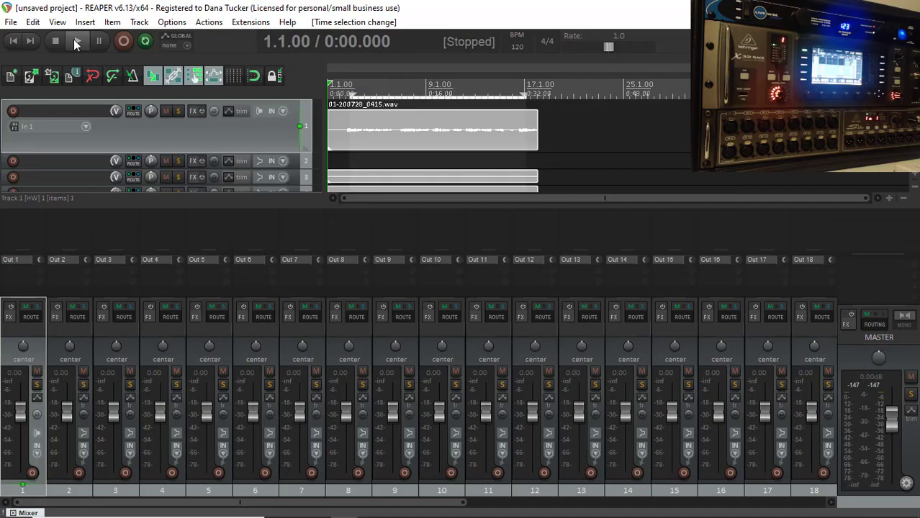
Step: Start playback and, in X32 Edit's input routing, feed channels 1-8 and 9-16 from Card 1-8 and 9-16
click(75, 40)
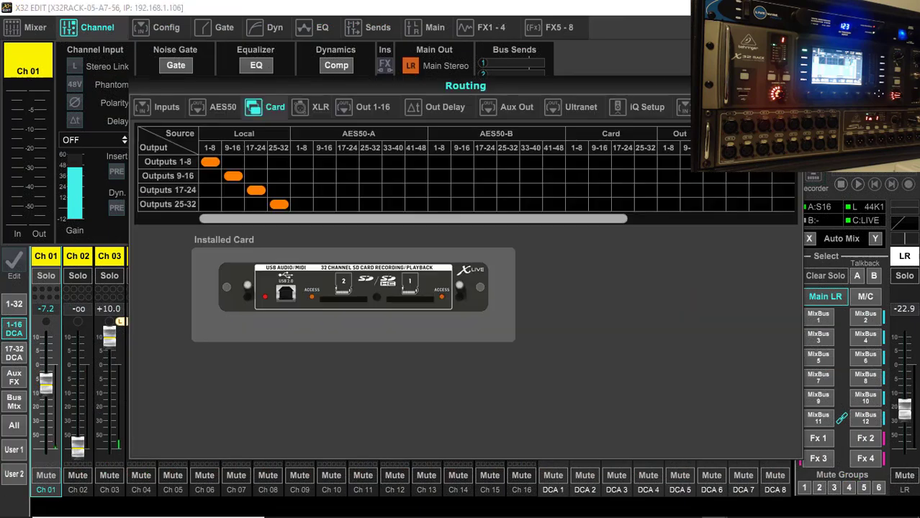
click(166, 108)
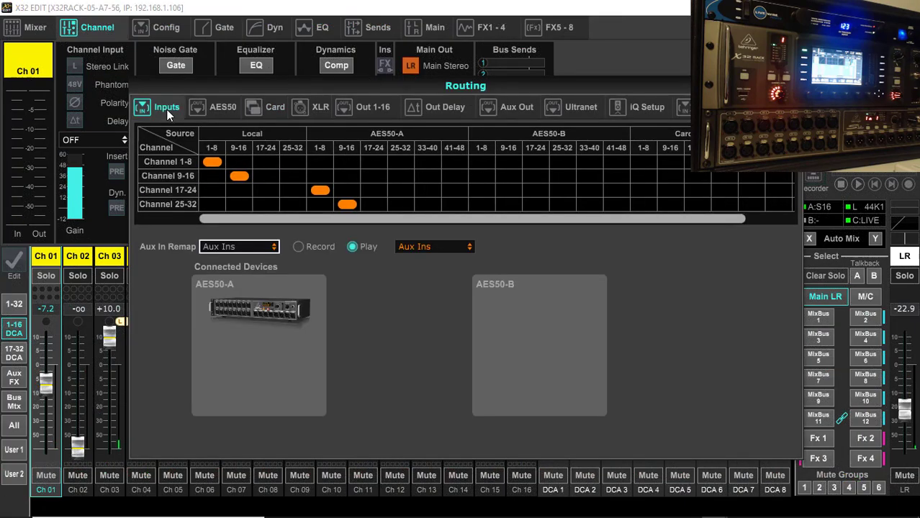
click(644, 160)
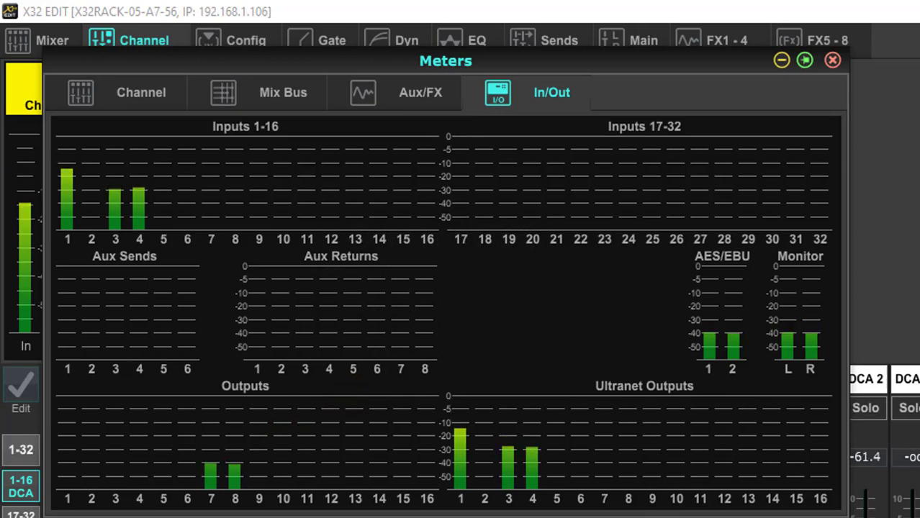
Step: Stop playback in REAPER and, in X32 Edit, return channels 1-8 and 9-16 to Local 1-8 and 9-16
key(alt+Tab)
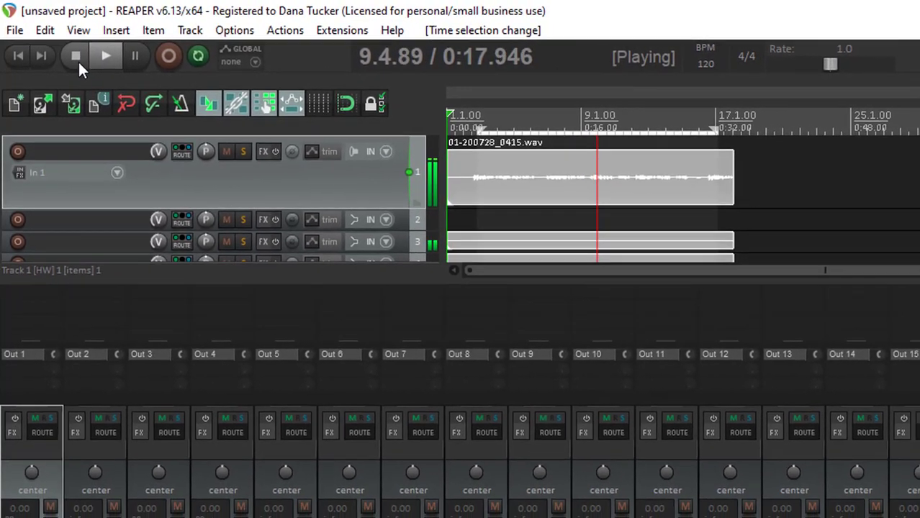
click(79, 58)
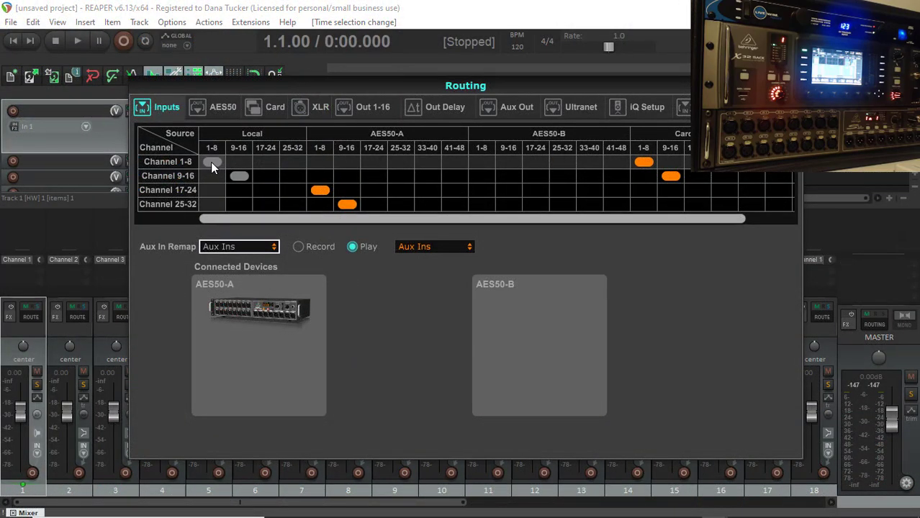
click(211, 162)
click(232, 179)
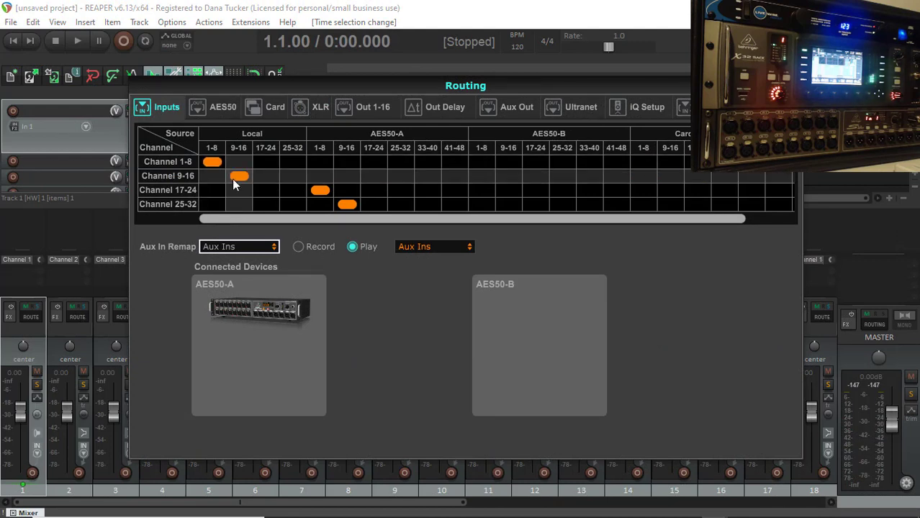